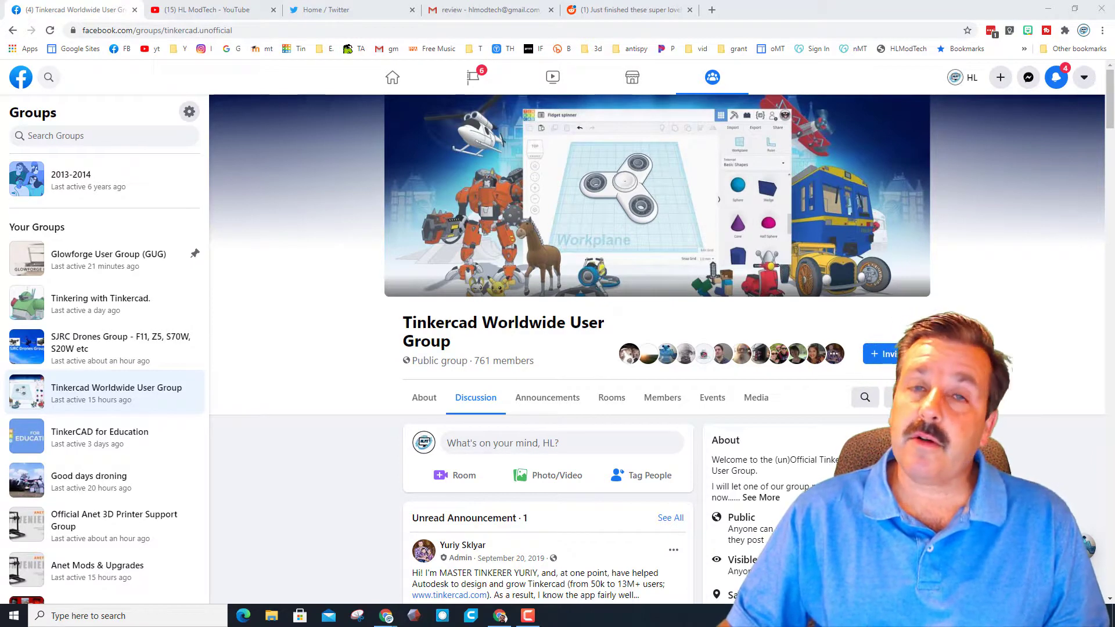
Look through the posts of the Tinkercad Worldwide User Group on Facebook and switch to the HL ModTech YouTube page
scroll(342, 427, "down", 8)
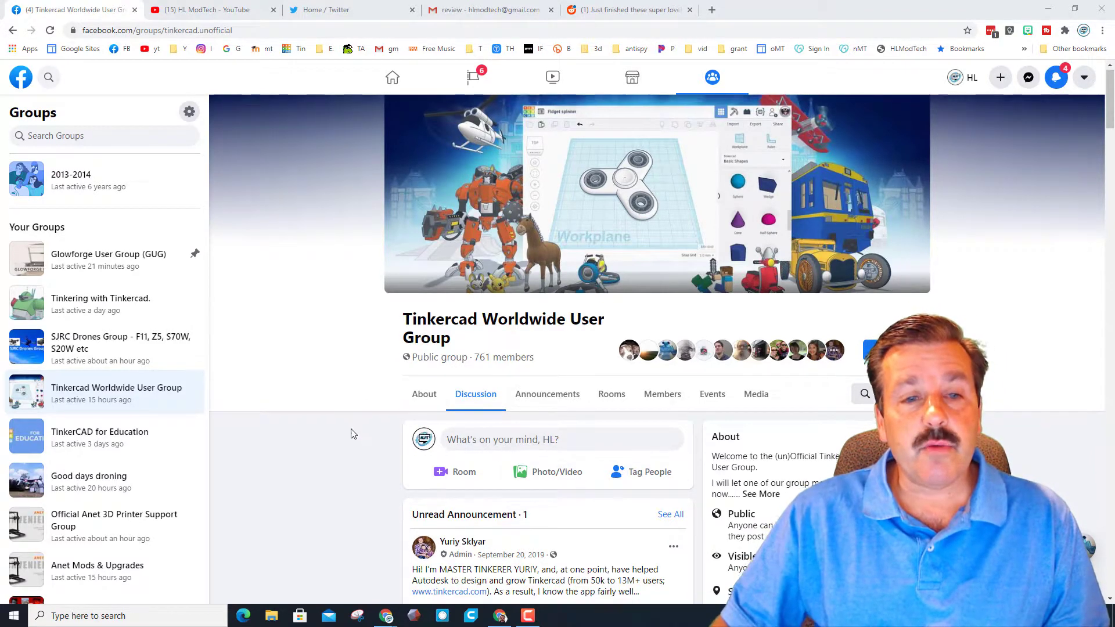
scroll(335, 424, "down", 20)
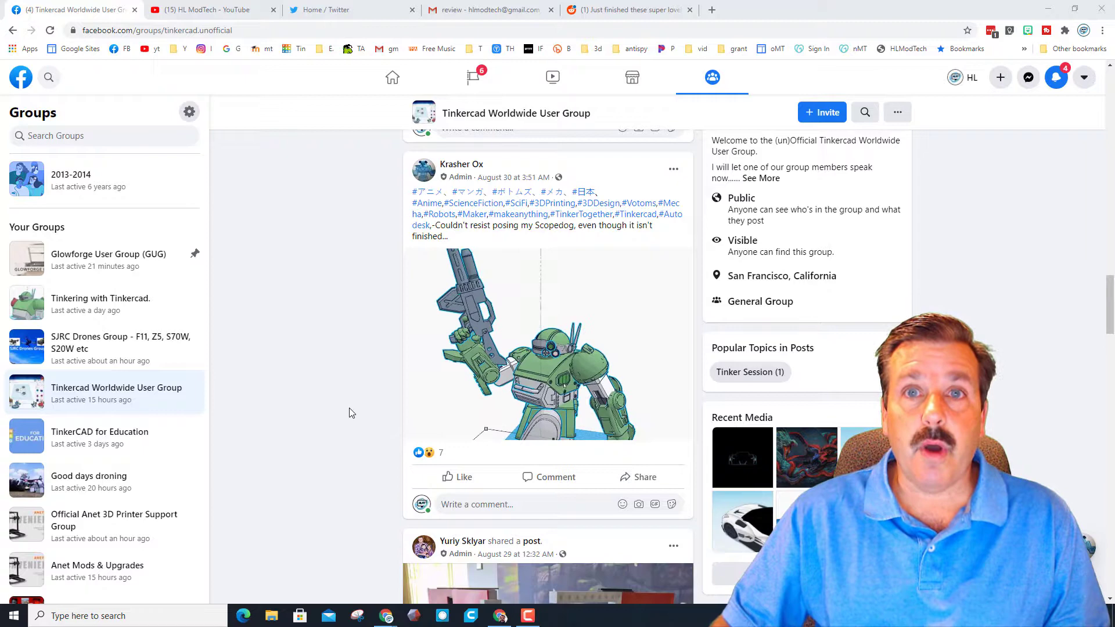
left_click(184, 16)
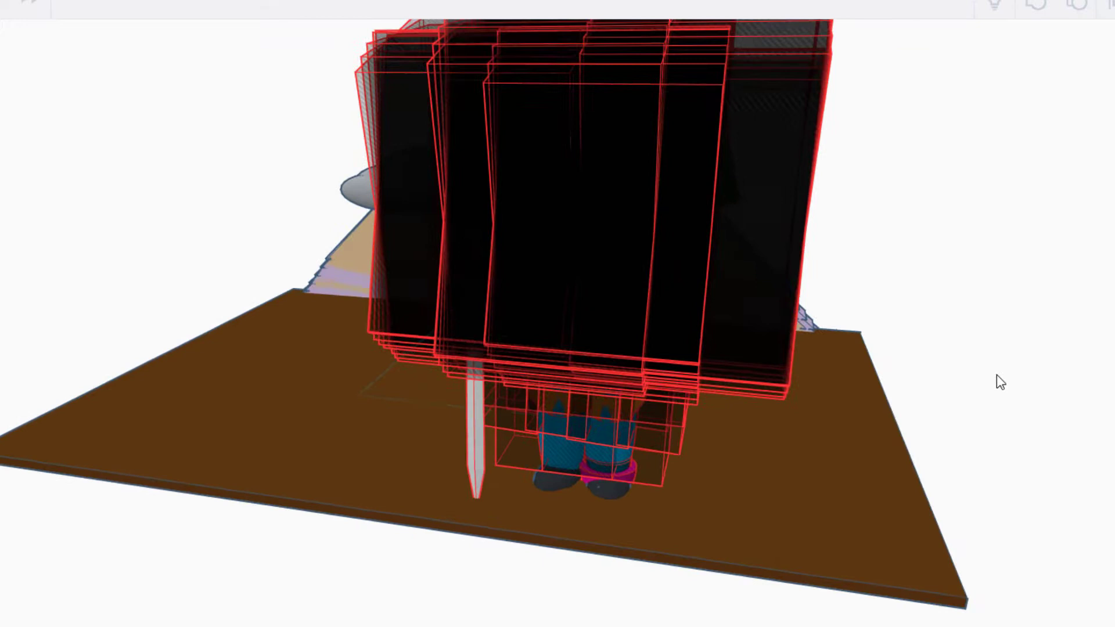
Examine the whole Great Mazinger diorama, including the sunburst backdrop, mountain, cloud and floor, from several angles
scroll(997, 375, "down", 3)
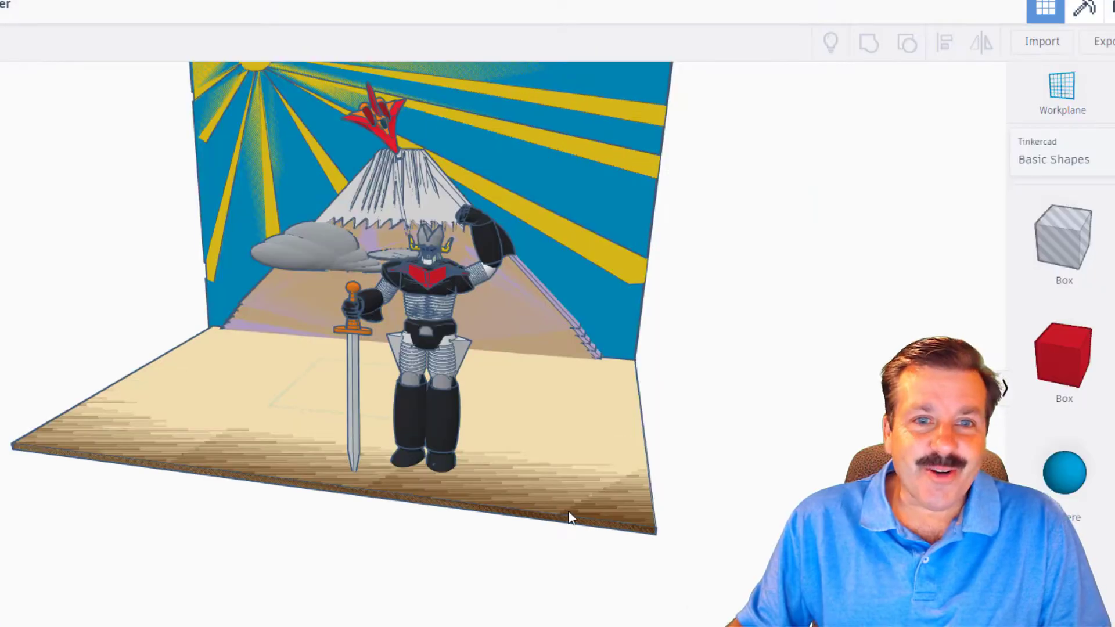
right_click_drag(712, 508, 800, 491)
right_click_drag(651, 502, 446, 416)
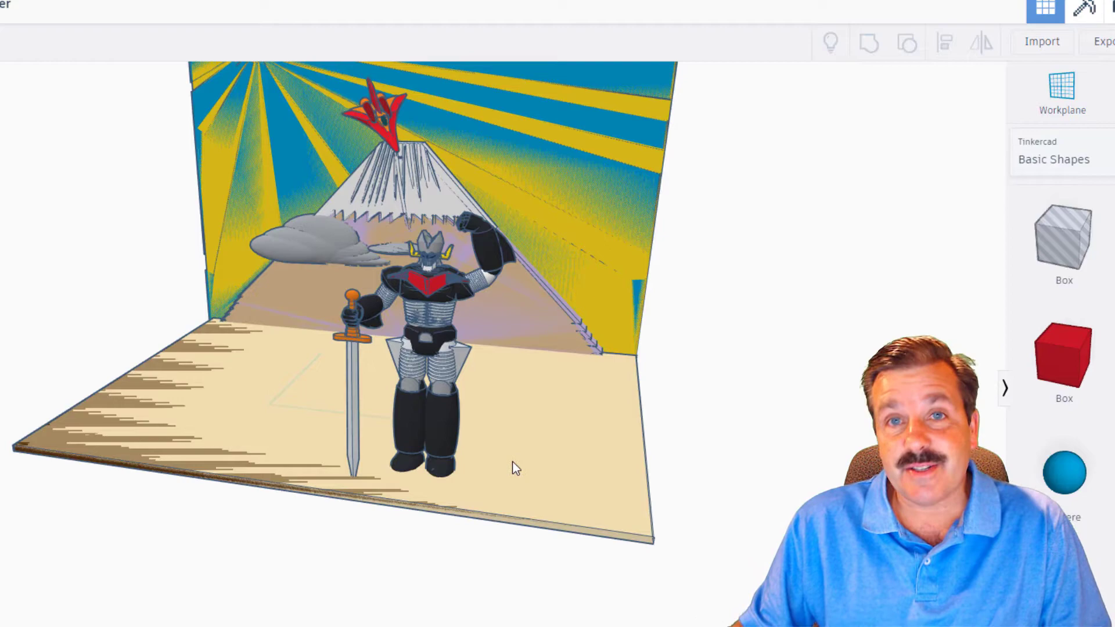
right_click_drag(566, 531, 457, 581)
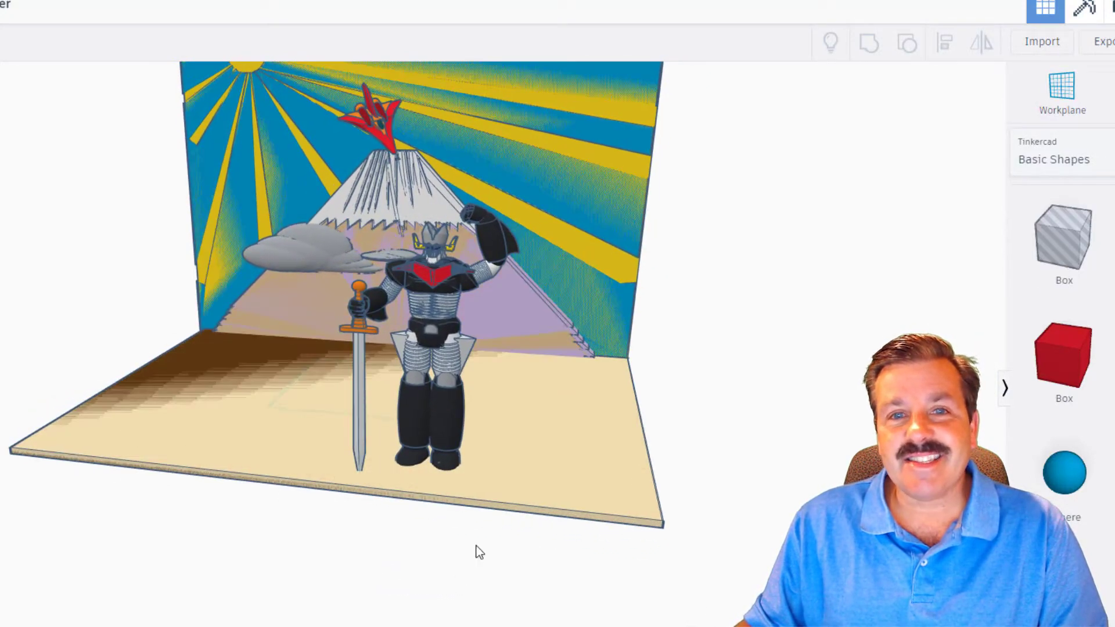
right_click_drag(587, 617, 538, 604)
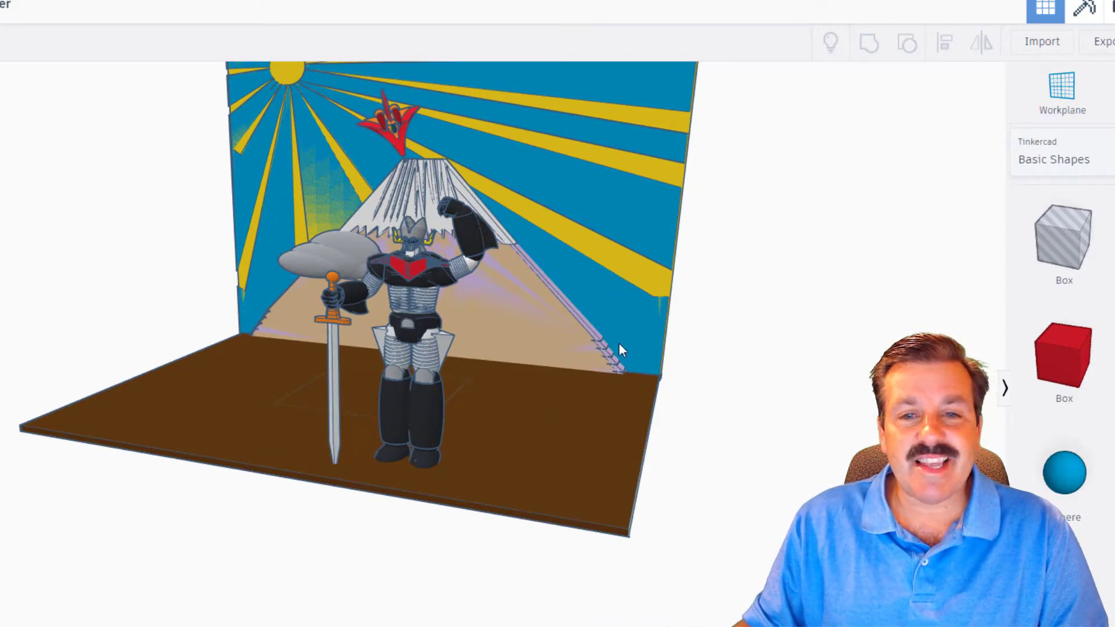
right_click_drag(541, 523, 478, 252)
scroll(601, 355, "up", 3)
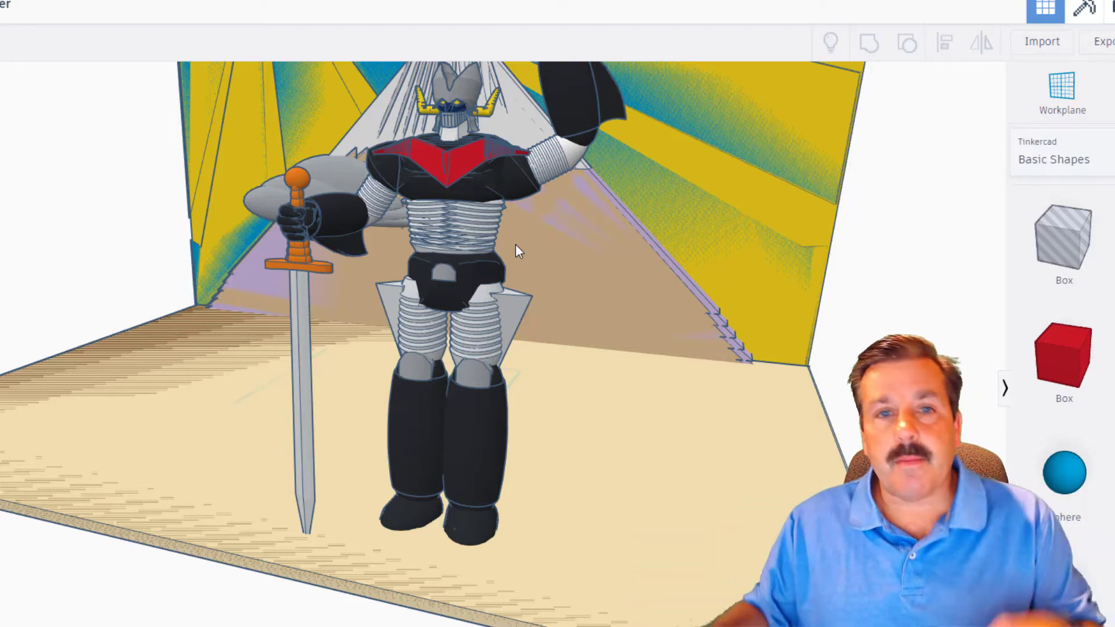
Examine the robot's chest emblem, ribbed joints, raised arm and head in close detail
right_click_drag(516, 245, 438, 230)
scroll(438, 230, "up", 5)
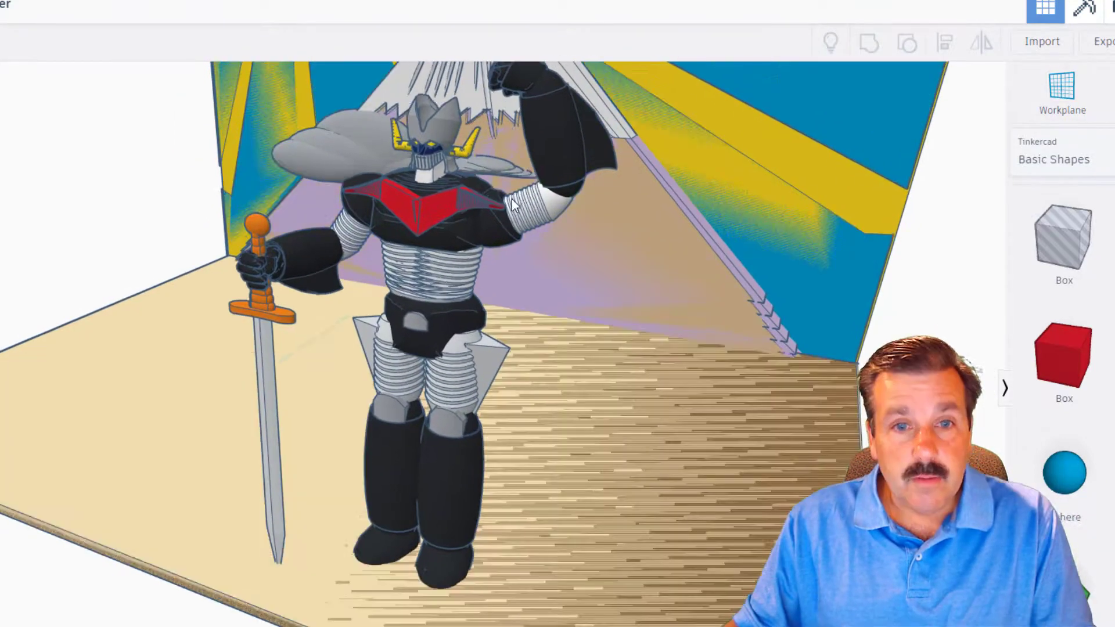
scroll(493, 239, "down", 5)
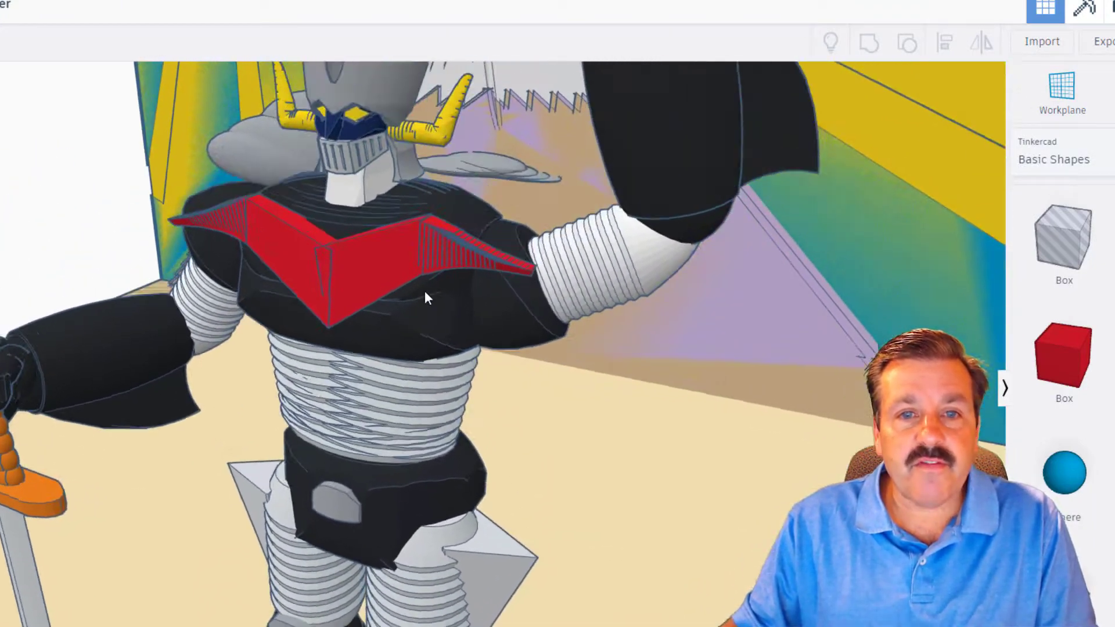
scroll(427, 299, "up", 8)
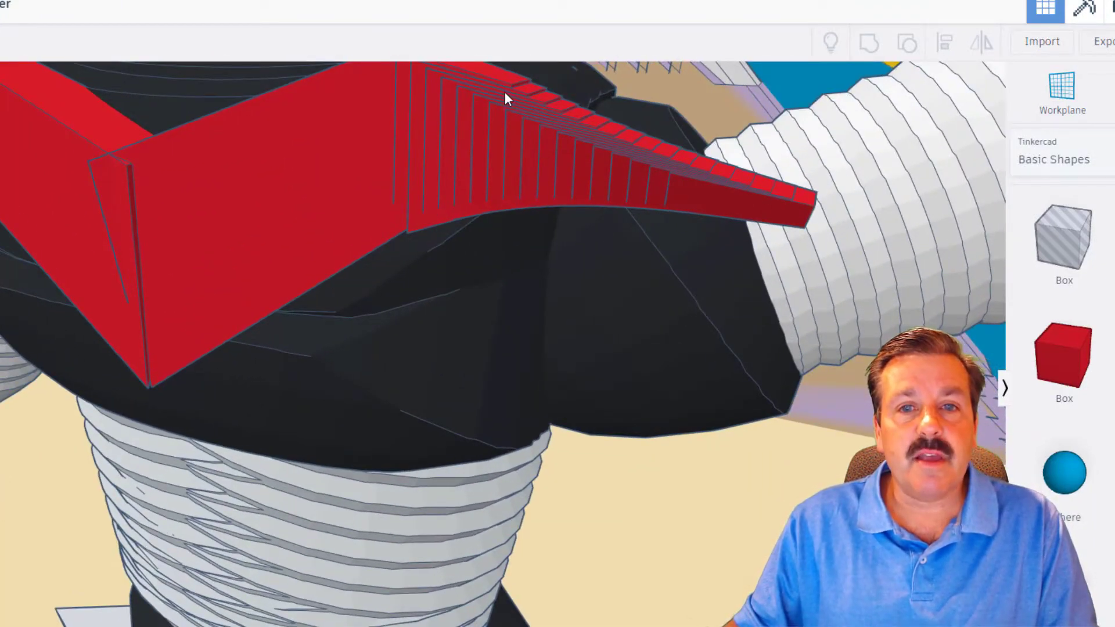
scroll(608, 180, "down", 7)
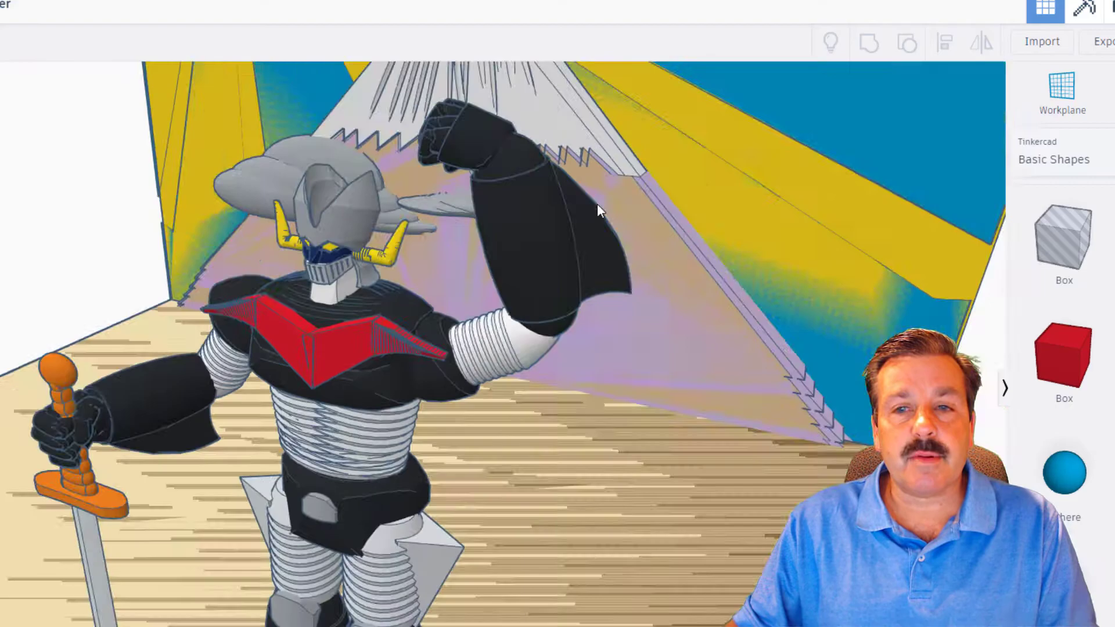
right_click_drag(597, 203, 590, 278)
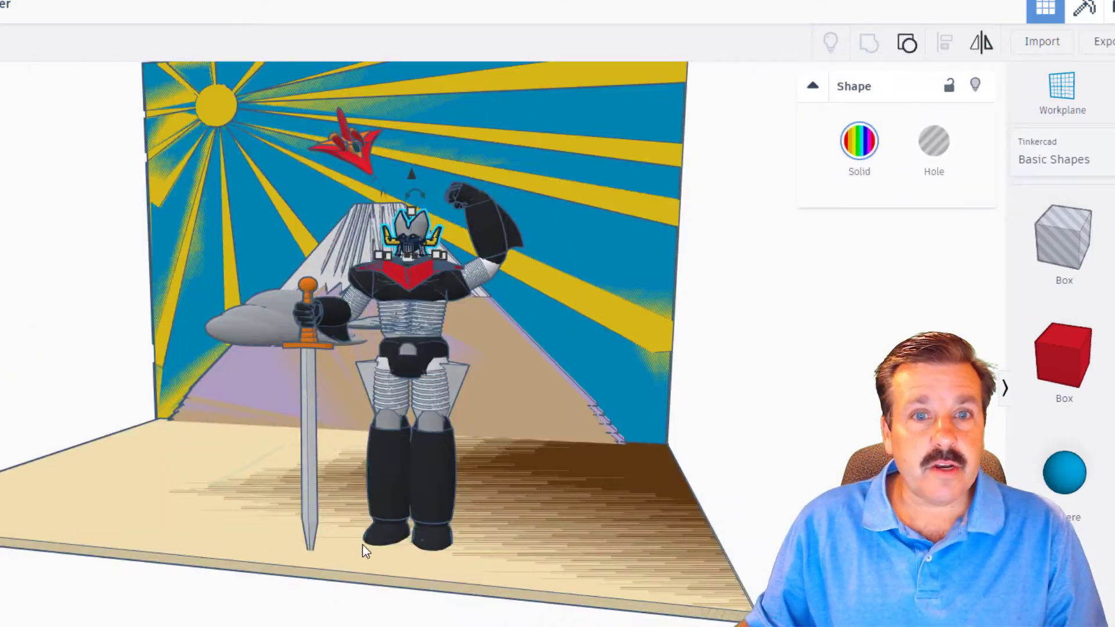
right_click_drag(363, 545, 570, 514)
scroll(580, 524, "down", 3)
scroll(500, 462, "up", 3)
scroll(496, 457, "up", 3)
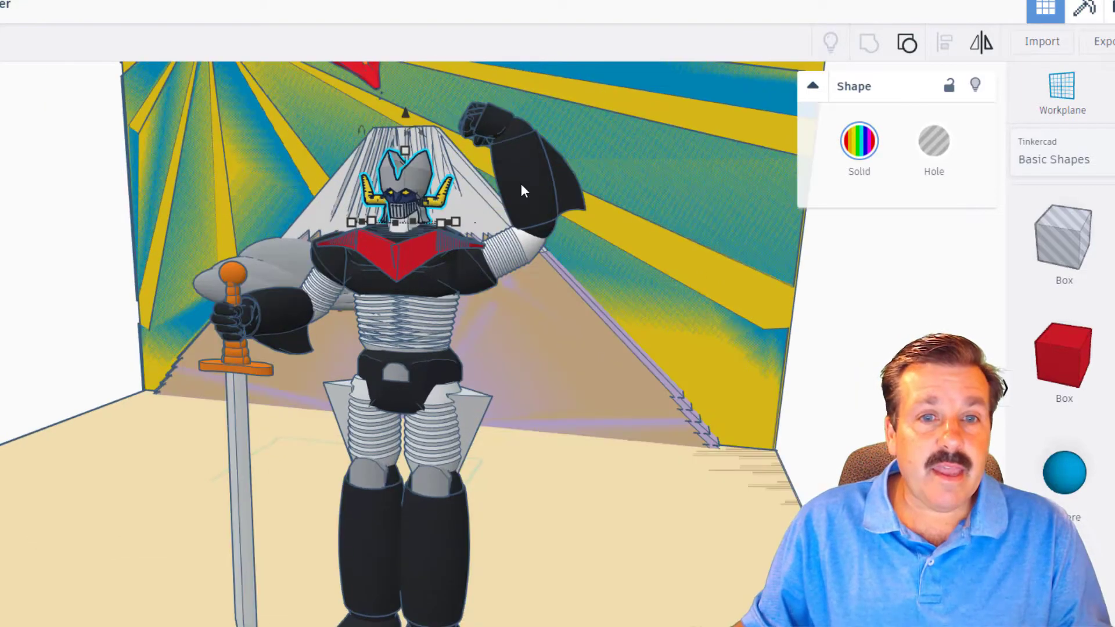
Ungroup the black forearm of the robot's raised arm into its component shapes
left_click(531, 208)
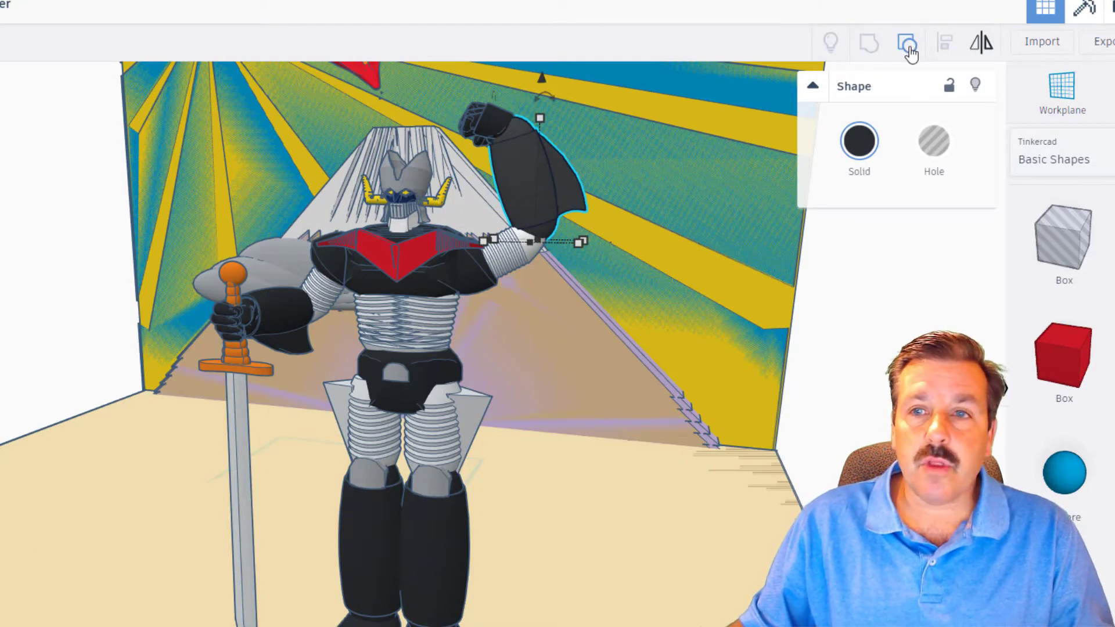
scroll(668, 230, "down", 3)
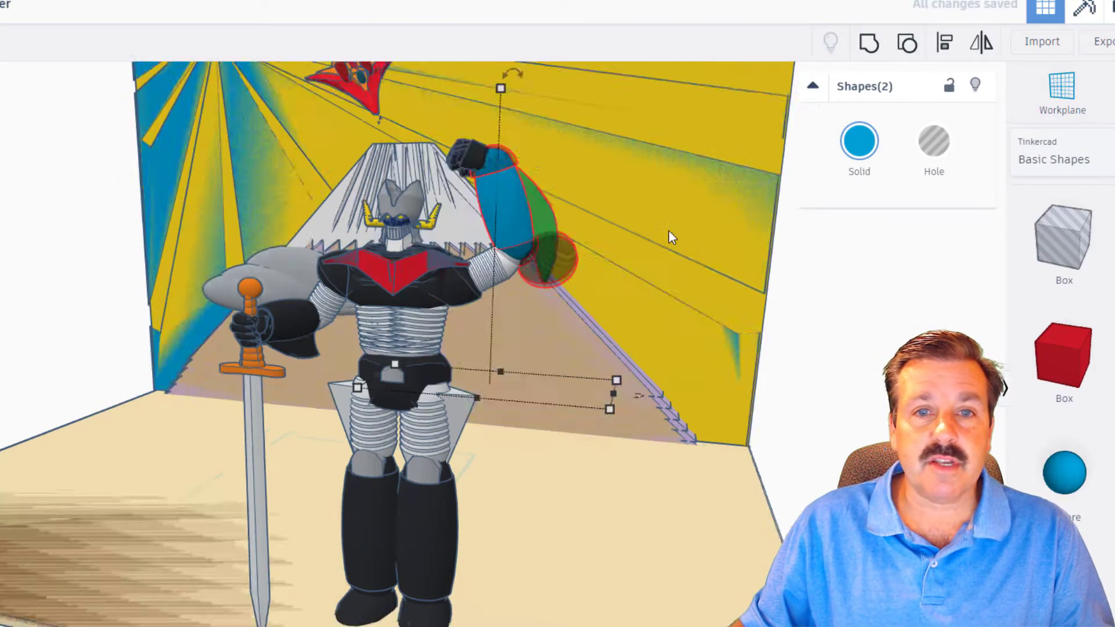
right_click_drag(631, 222, 510, 247)
scroll(479, 246, "up", 4)
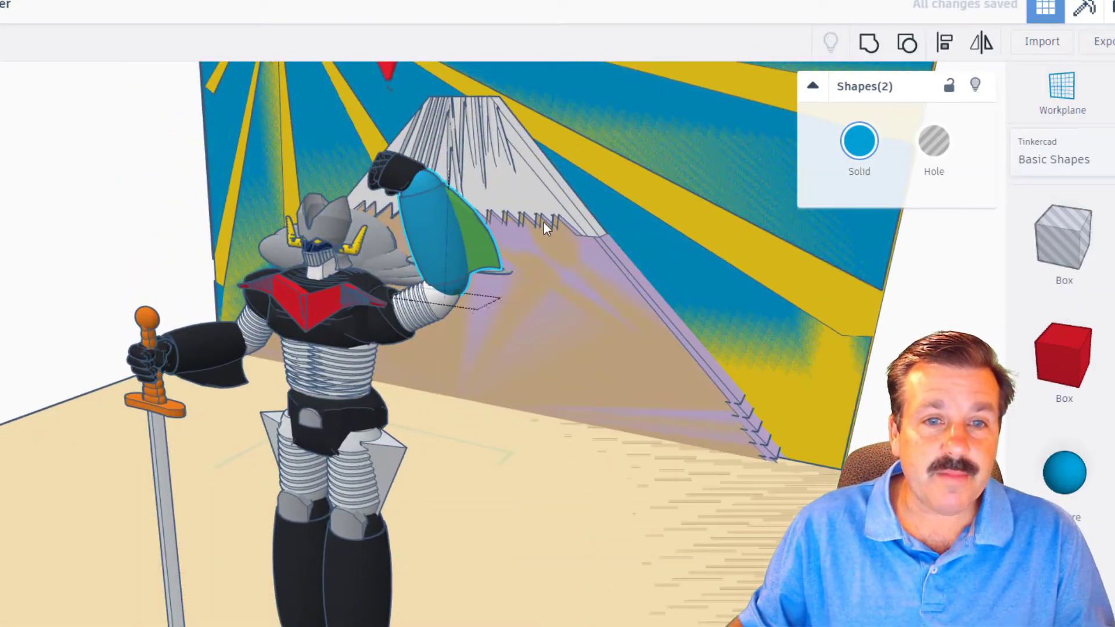
Ungroup the blue forearm body, leaving the green fin as it is, to separate out its hole shapes
left_click(452, 239)
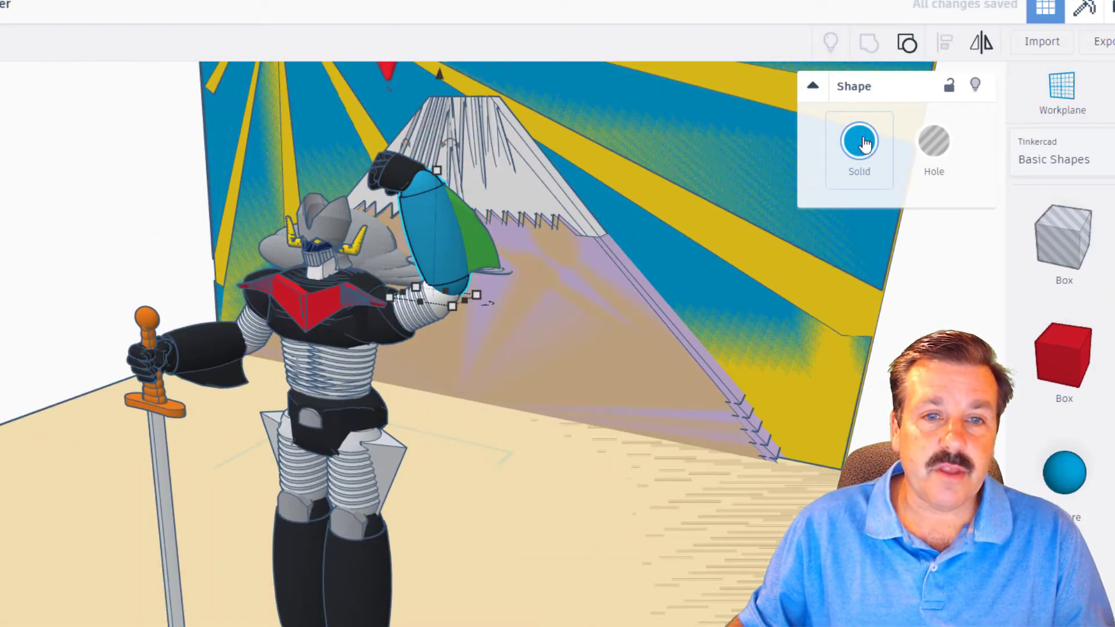
right_click_drag(509, 231, 464, 266)
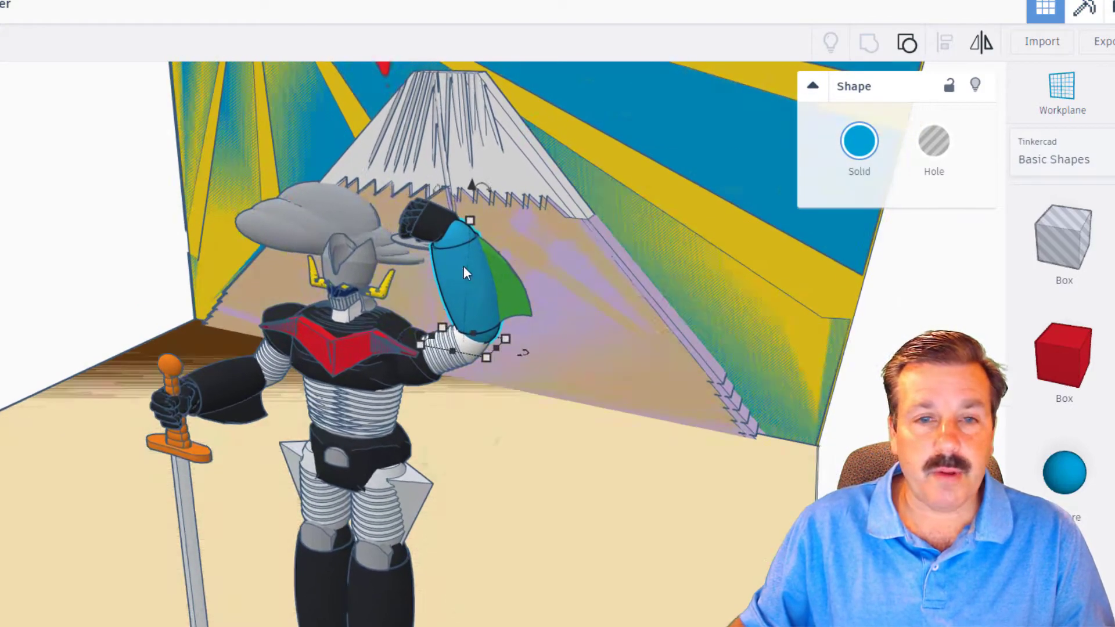
left_click(906, 51)
scroll(470, 236, "up", 5)
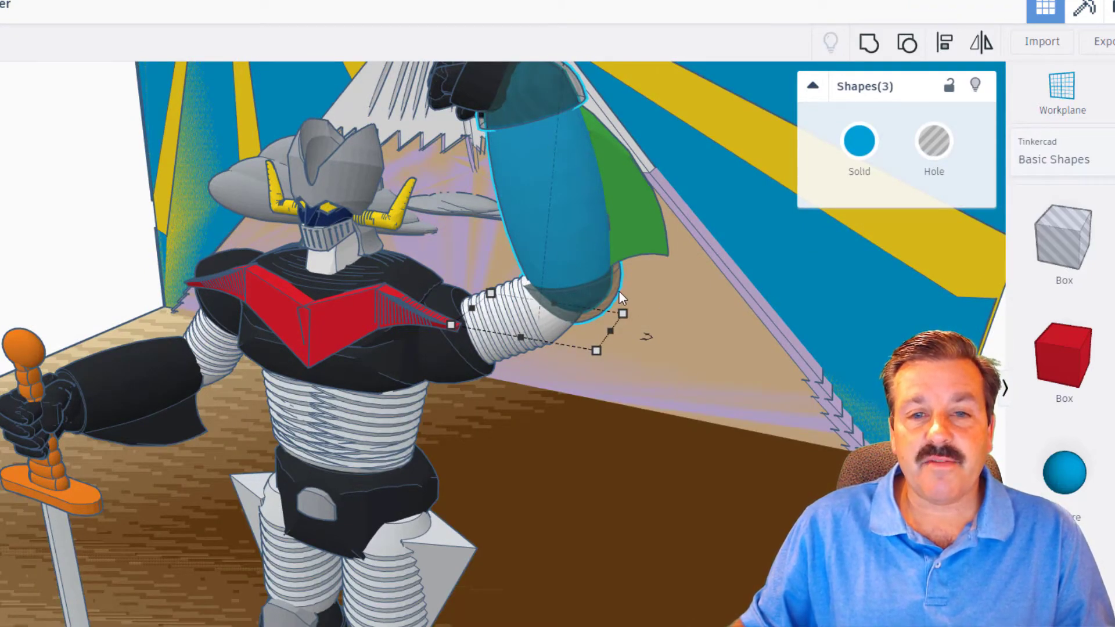
Try moving the rounded hole at the elbow away from the blue forearm body, and undo the move
left_click_drag(616, 289, 651, 298)
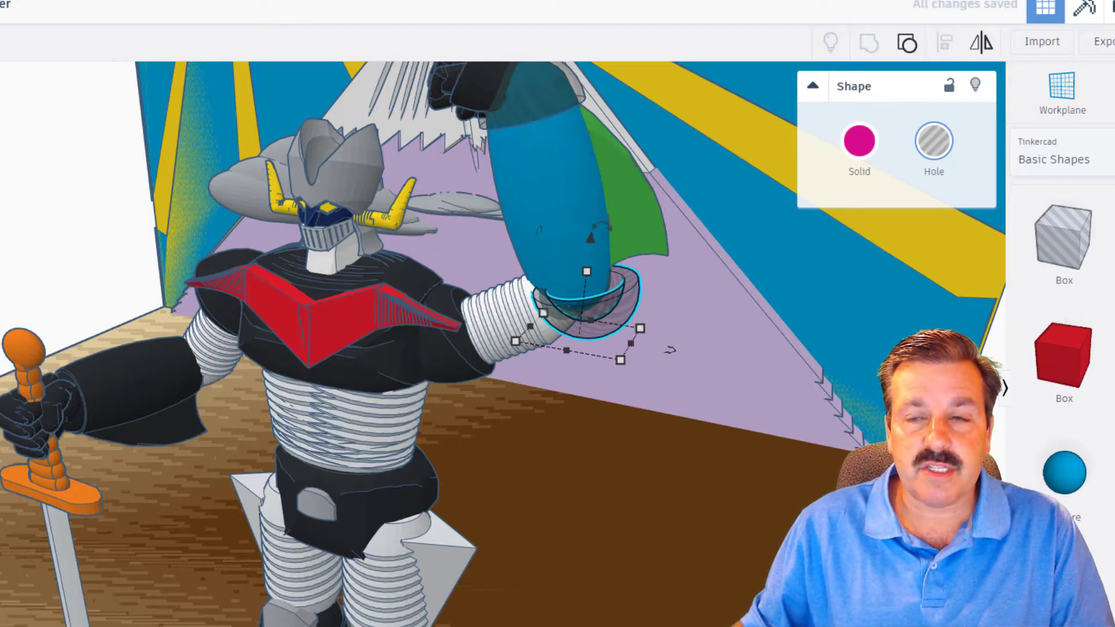
key("ctrl+z")
key("ctrl+z")
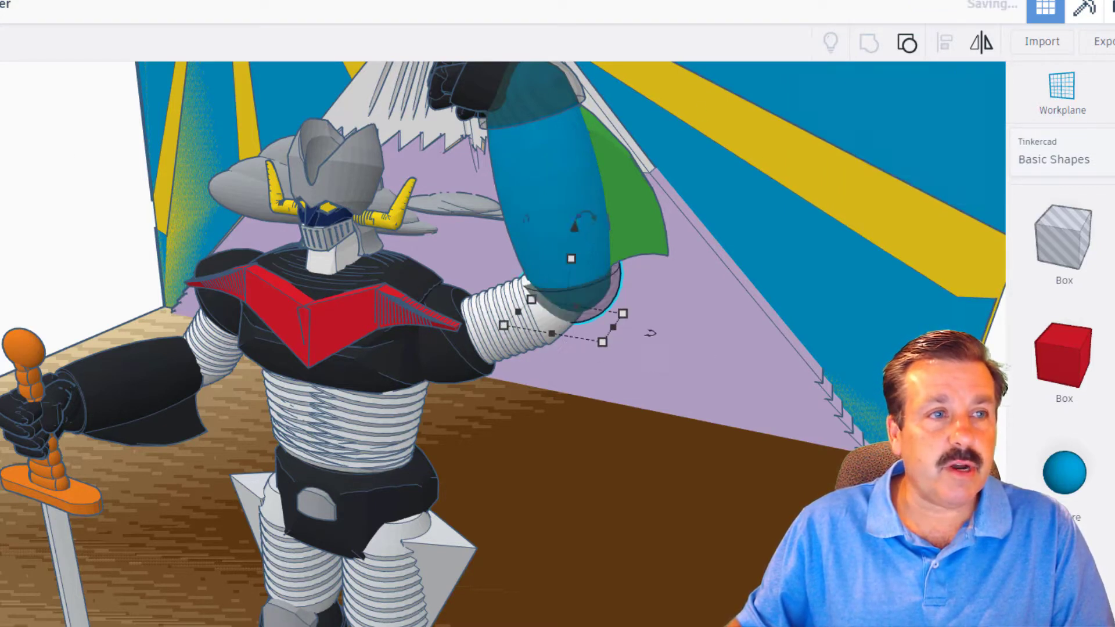
Group the blue forearm body with the rounded hole at the elbow
left_click(559, 228, "shift")
left_click(876, 48)
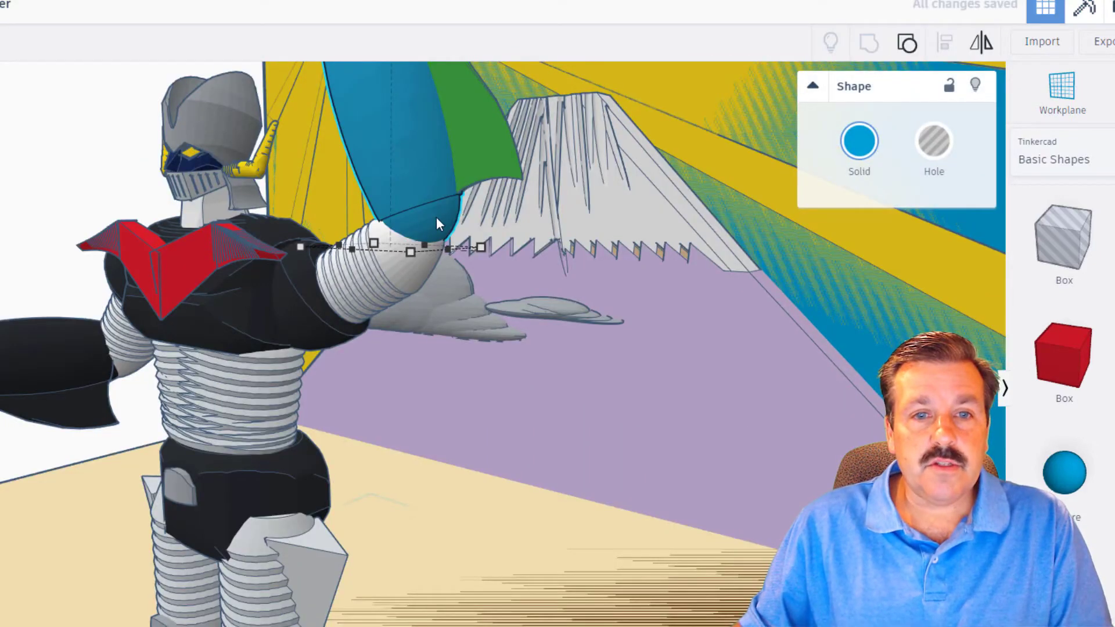
scroll(437, 217, "down", 4)
Group the green fin, the blue forearm body and the remaining shape at its hand end into one shape
right_click_drag(436, 218, 478, 265)
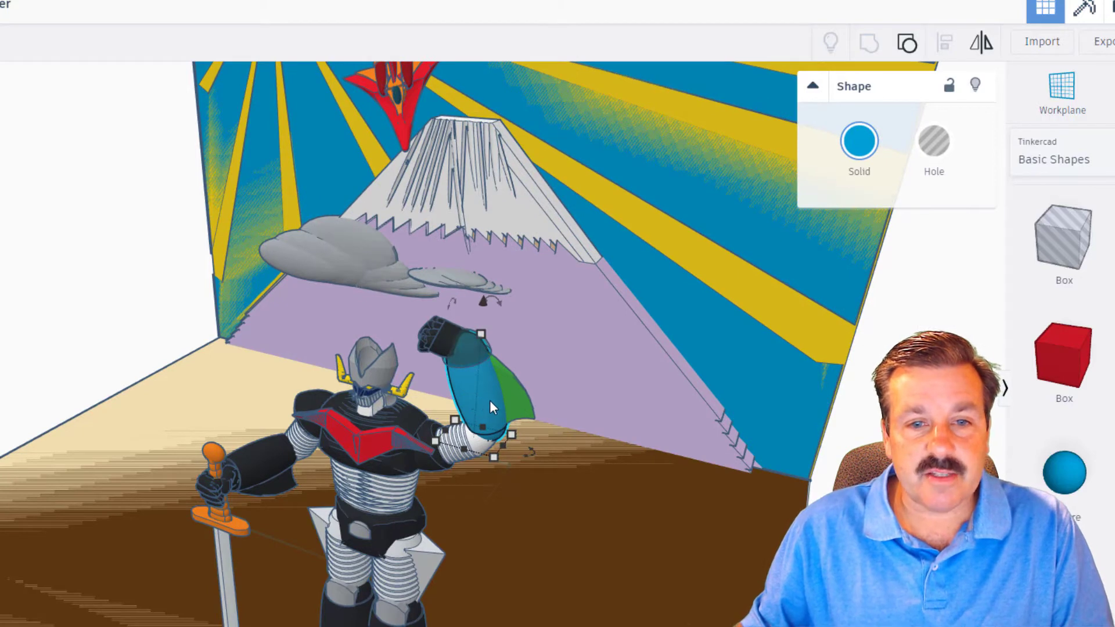
left_click(519, 388)
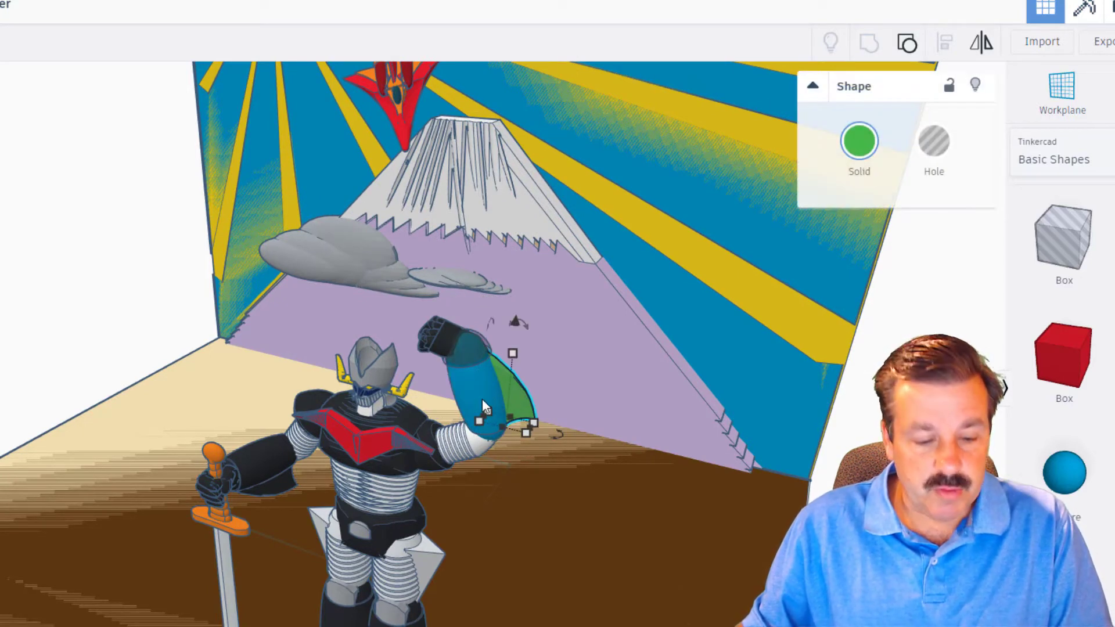
left_click(482, 398, "shift")
left_click(477, 352, "shift")
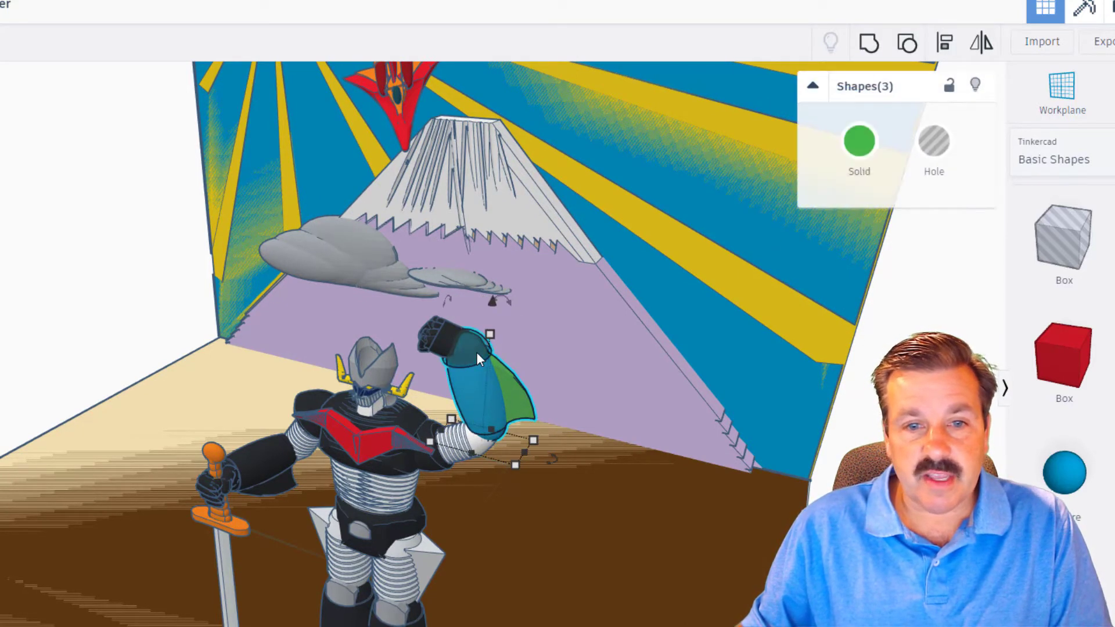
left_click(868, 46)
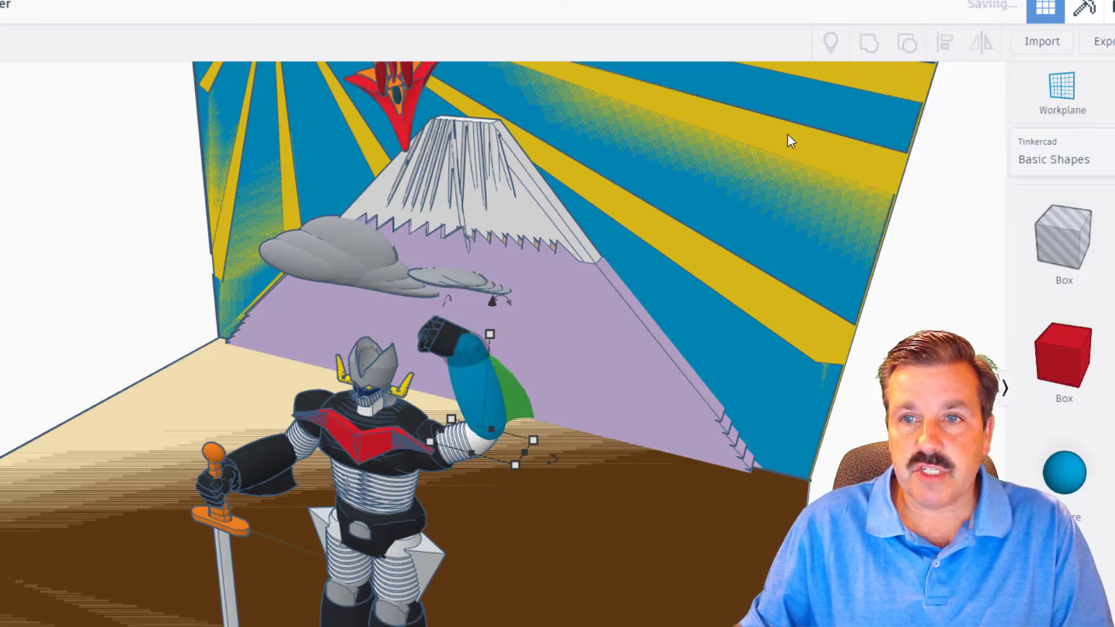
scroll(486, 387, "up", 3)
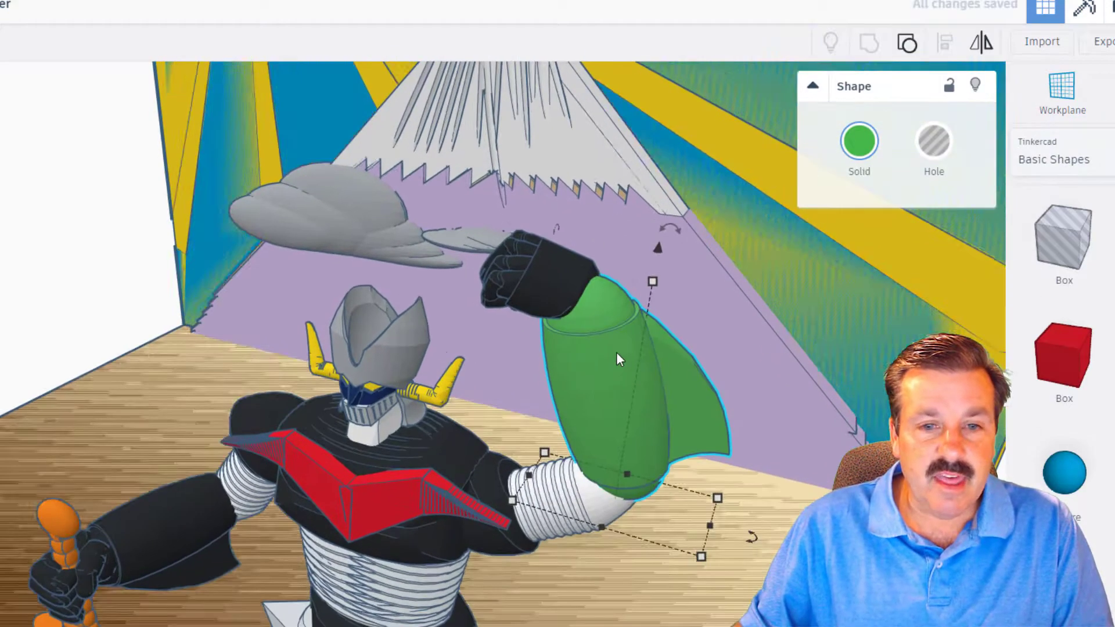
Ungroup the red jet, and ungroup the resulting shapes once more to reveal how it is built
scroll(615, 352, "down", 3)
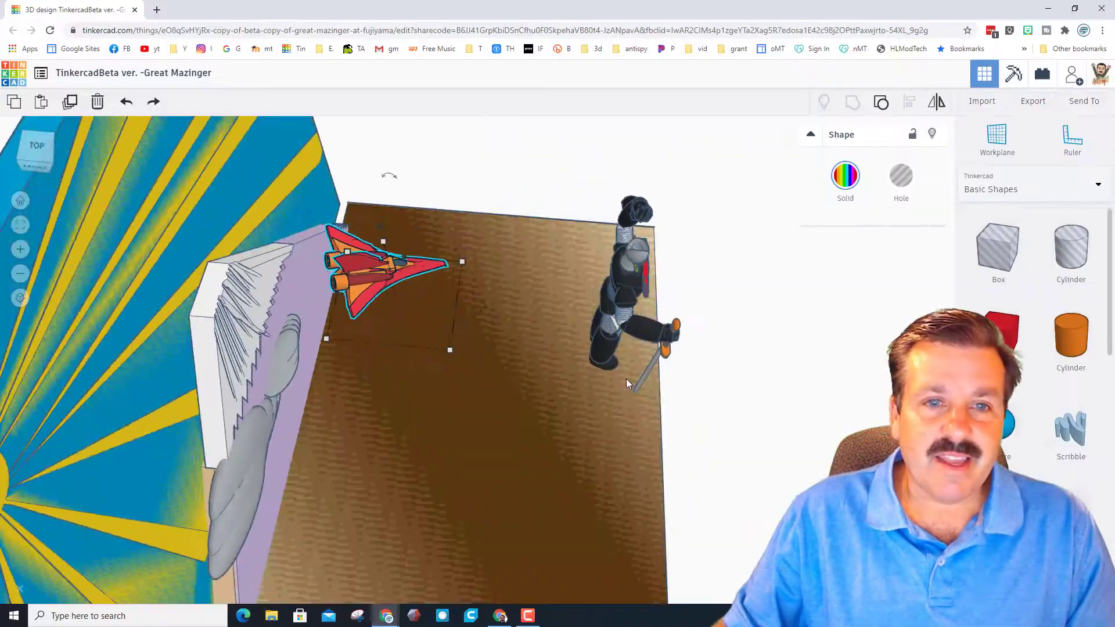
right_click_drag(626, 379, 580, 337)
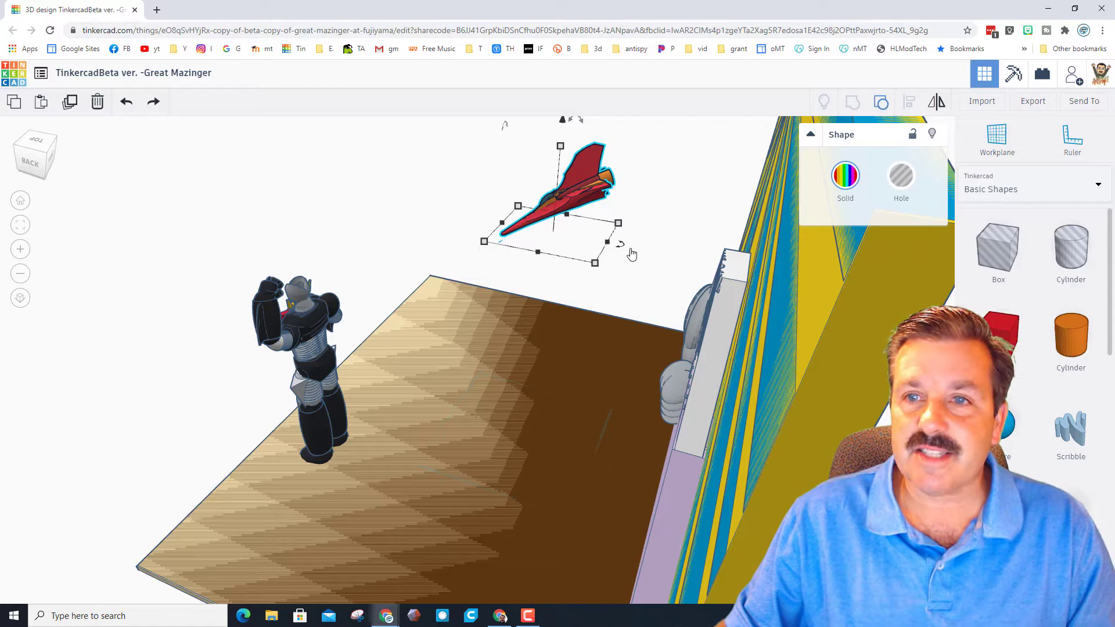
key("ctrl+shift+g")
scroll(584, 207, "down", 4)
right_click_drag(585, 207, 354, 232)
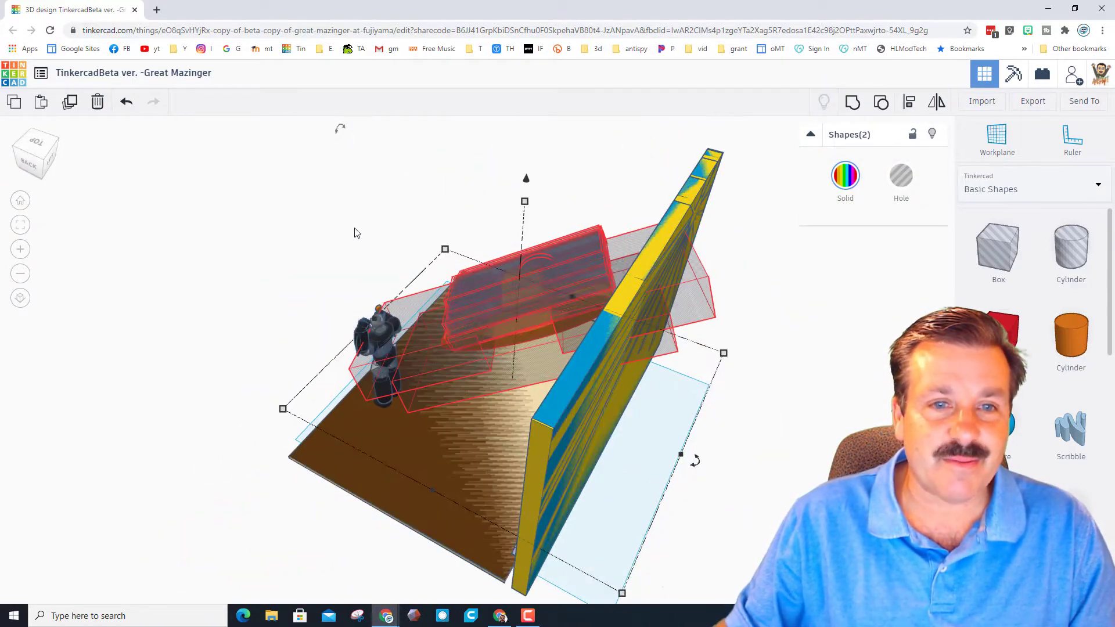
key("ctrl+shift+g")
right_click_drag(356, 232, 486, 287)
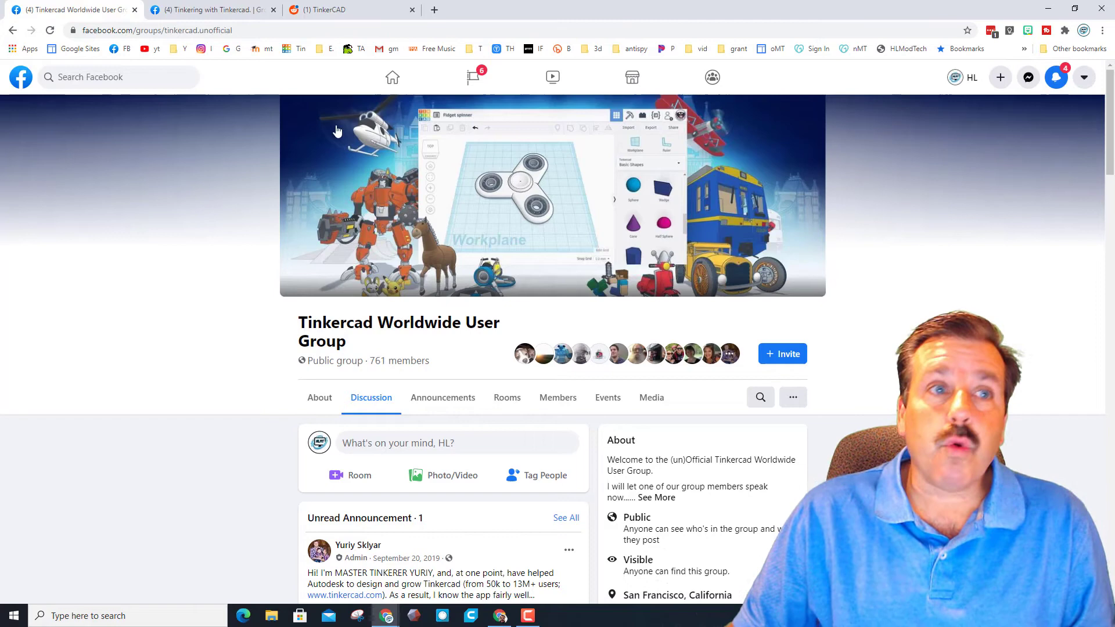
View the Tinkering with Tinkercad group on Facebook and the TinkerCAD community on Reddit
left_click(218, 15)
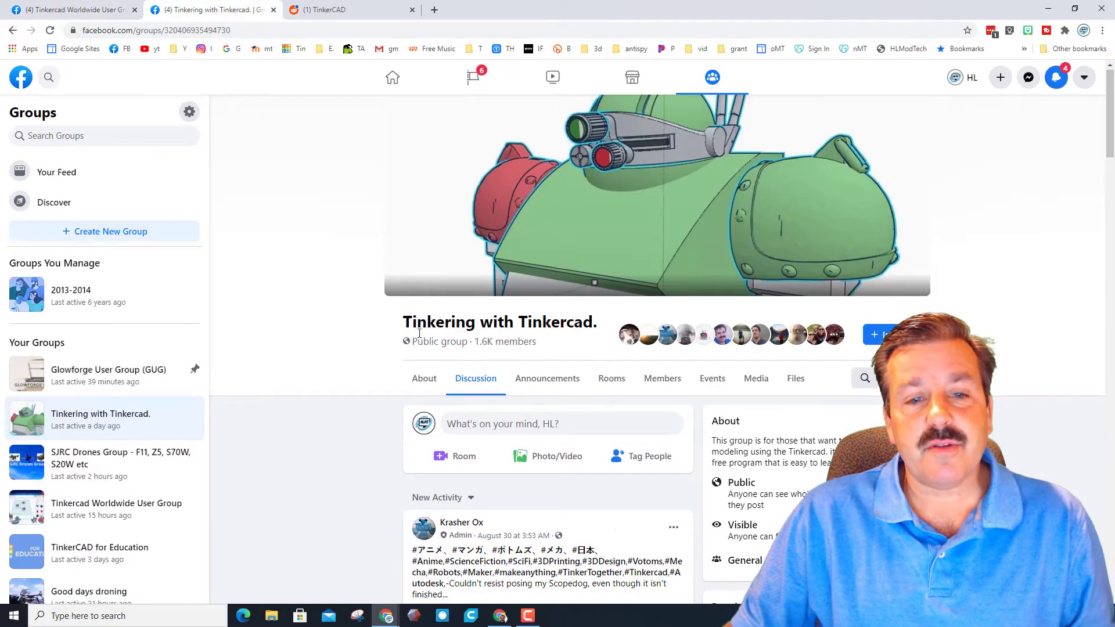
scroll(525, 314, "down", 3)
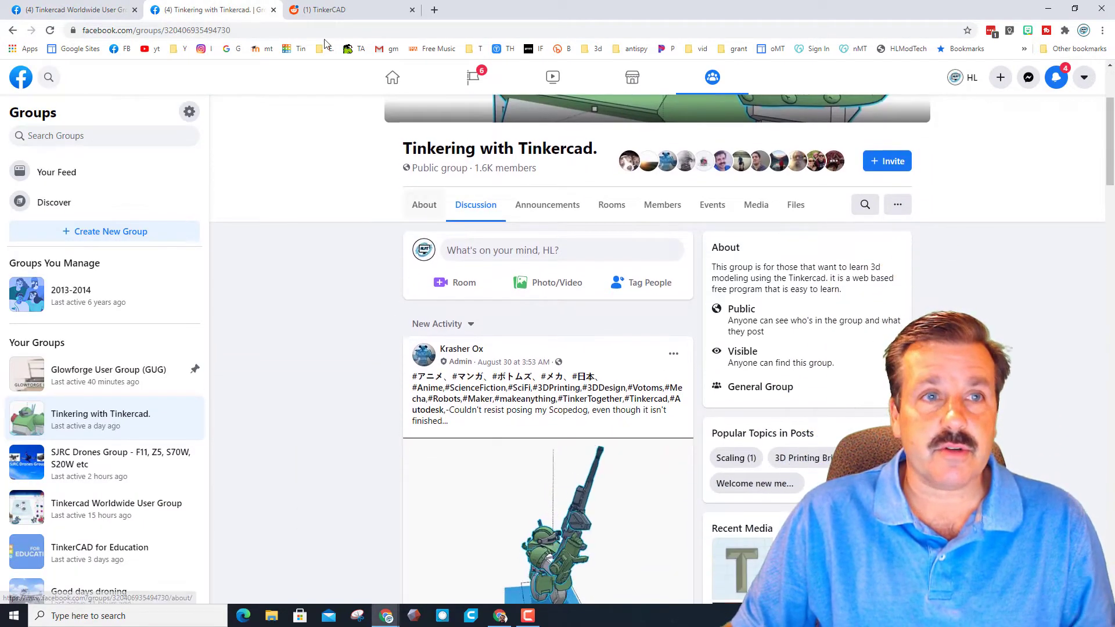
left_click(326, 12)
scroll(585, 210, "down", 5)
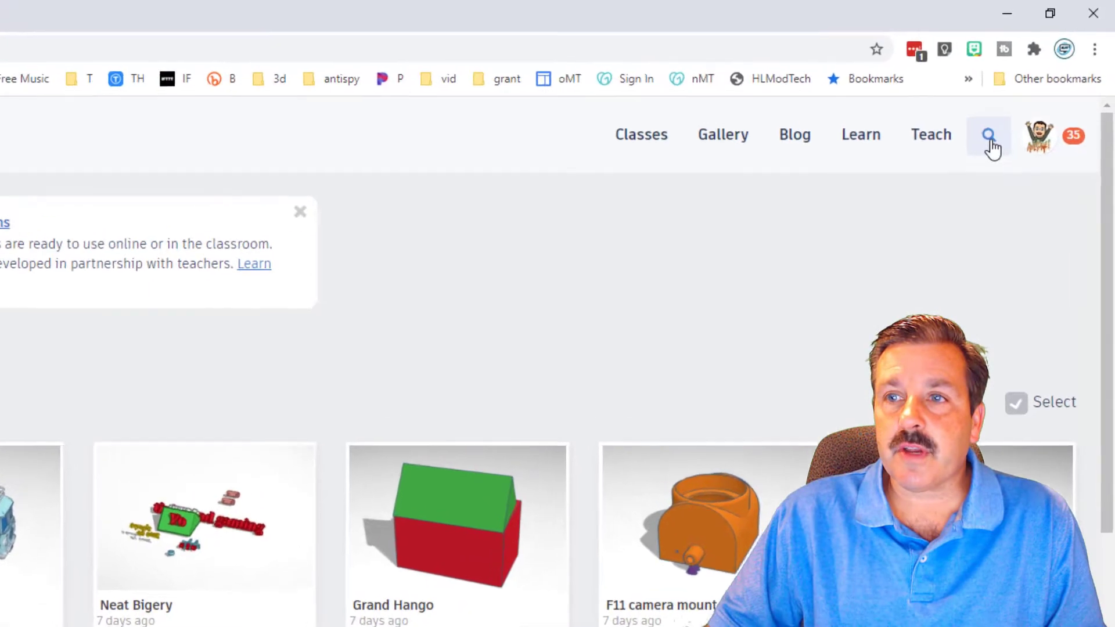
Search Tinkercad for people matching "krasherox" and open the KrasherOx profile
left_click(1037, 83)
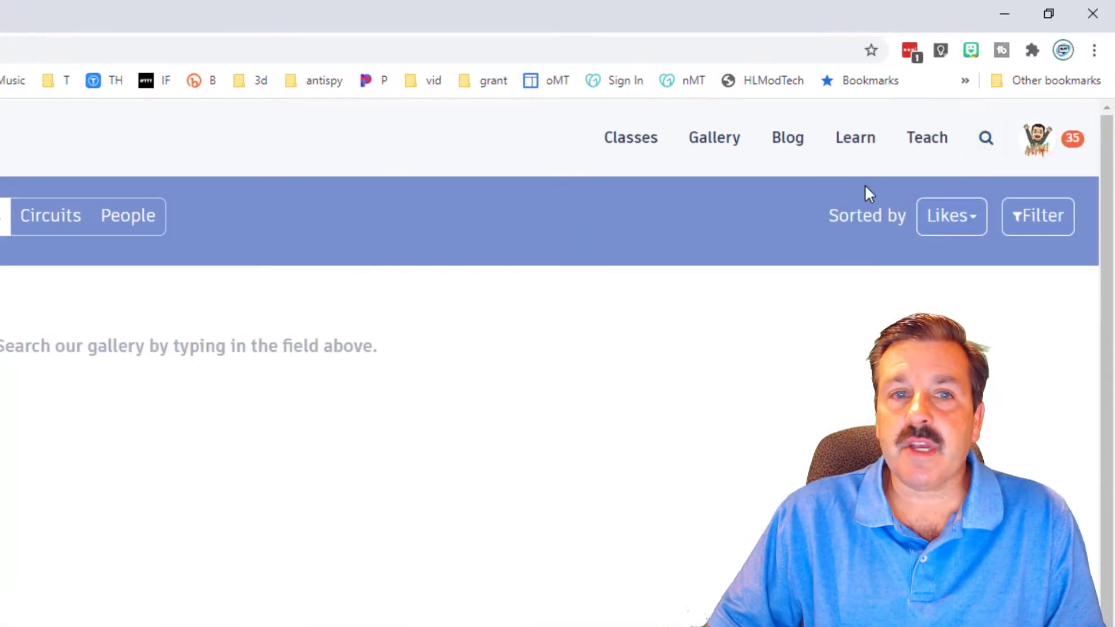
left_click(326, 225)
left_click(347, 226)
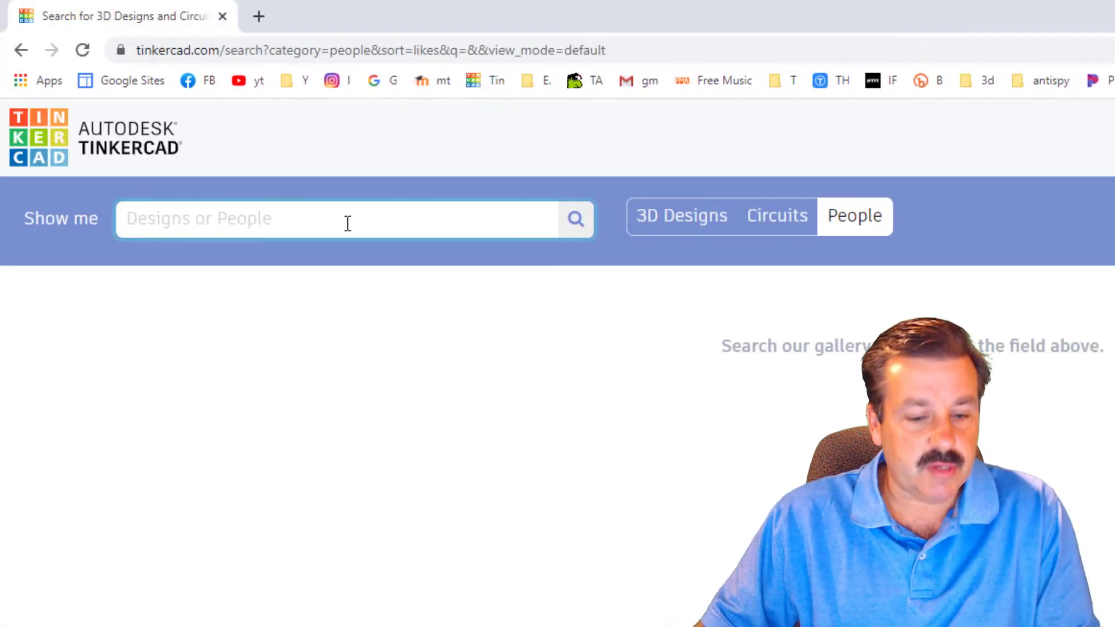
type("krasherox")
left_click(575, 220)
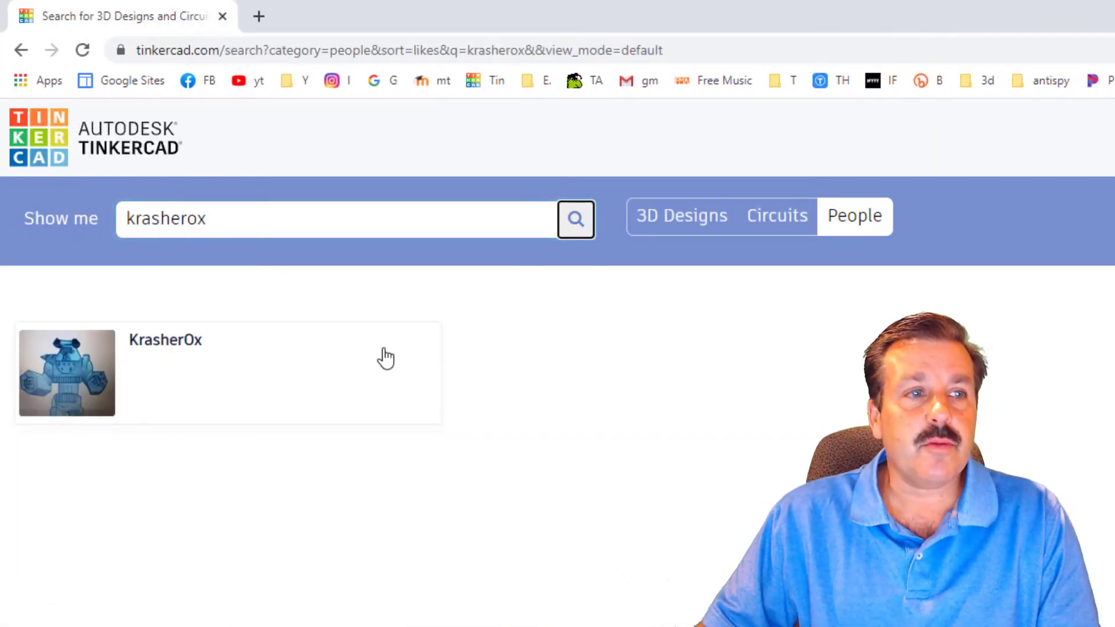
left_click(55, 384)
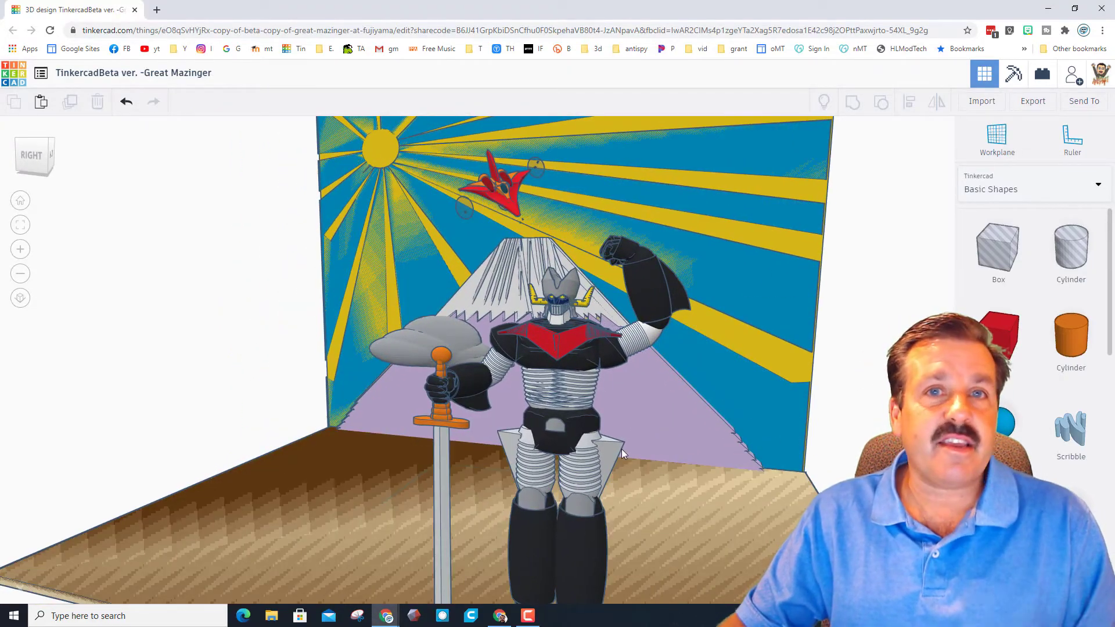
Review the Great Mazinger design's send options, including the 3D communities and sharing by IM or email, and close them
right_click_drag(657, 443, 809, 281)
left_click(1088, 101)
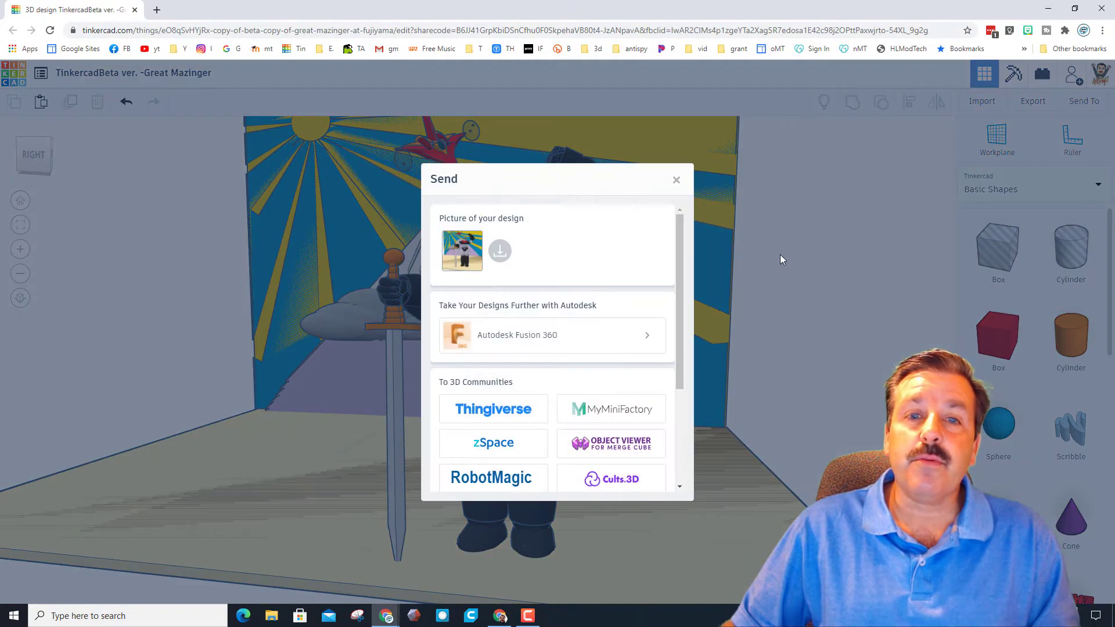
scroll(647, 268, "down", 3)
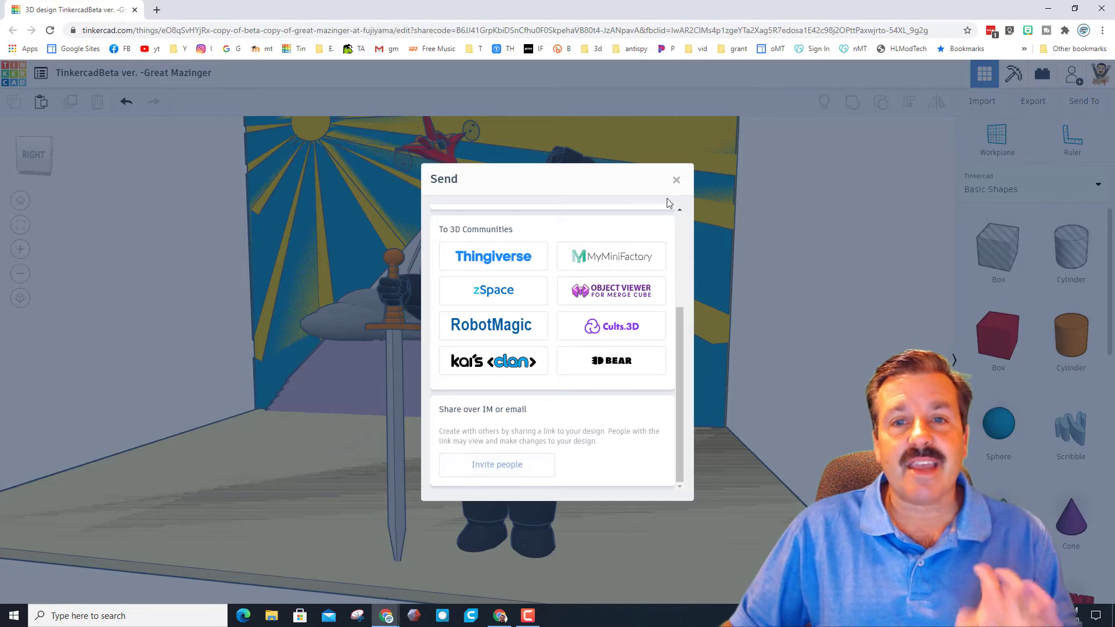
left_click(677, 180)
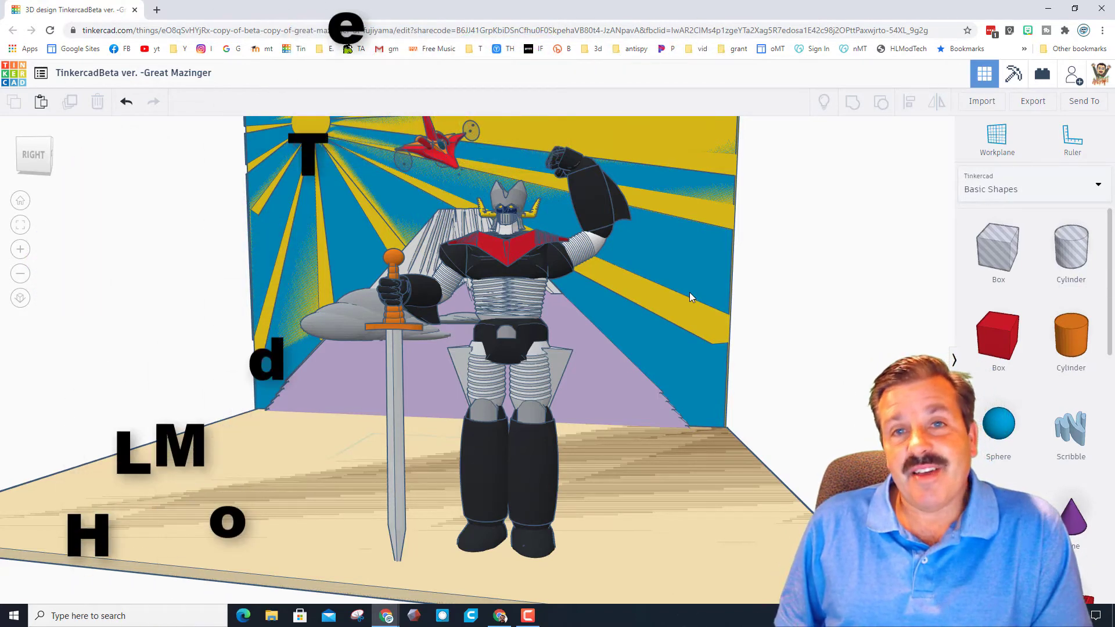
right_click_drag(684, 287, 681, 430)
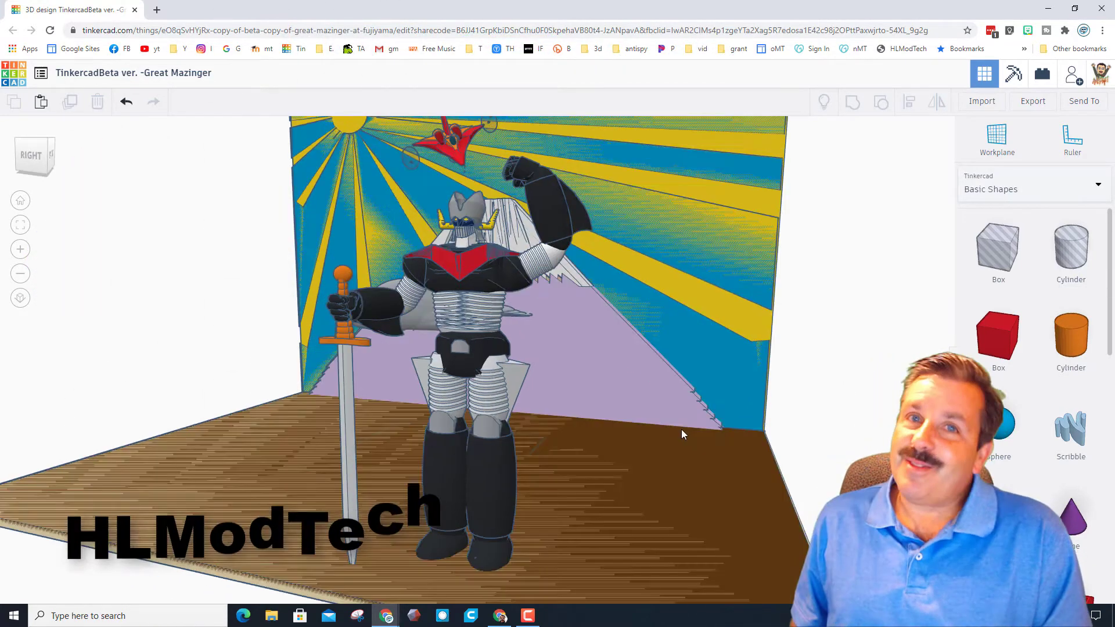